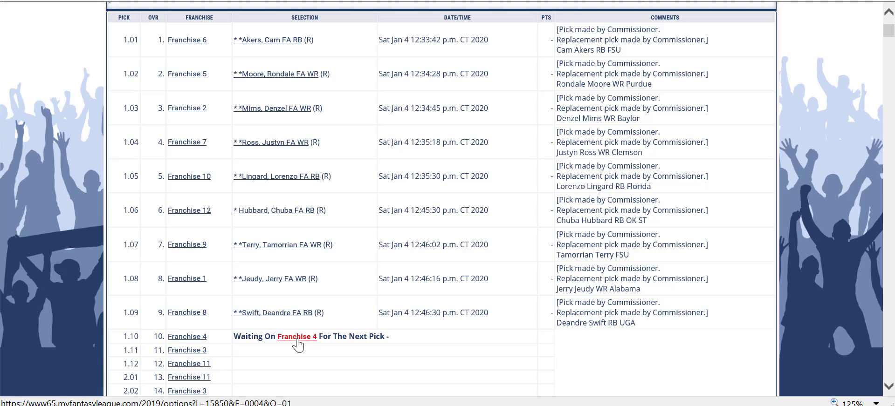
Examine the draft results list and the owner options page of Franchise 4, the team on the clock at pick 1.10
left_click(297, 340)
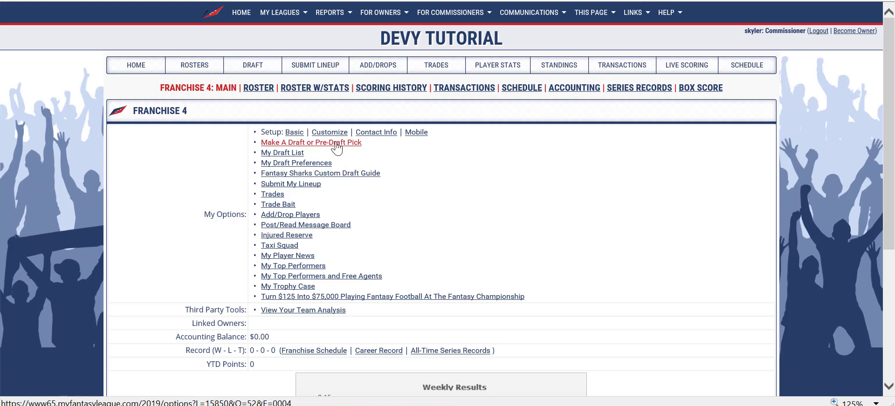
left_click(252, 69)
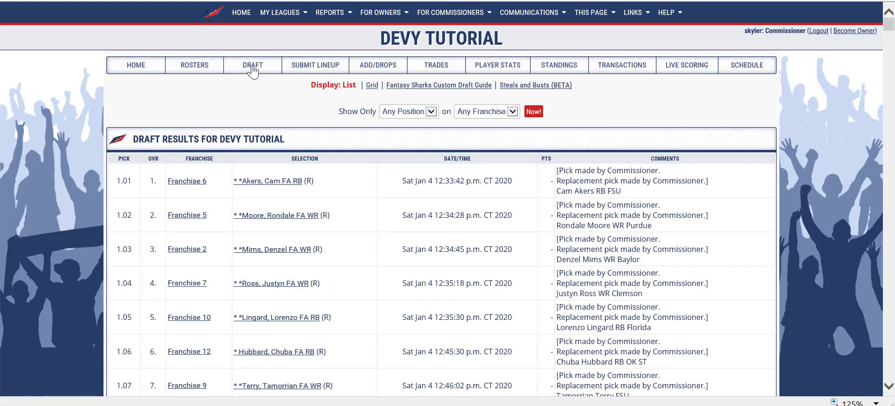
scroll(422, 243, "down", 7)
scroll(421, 242, "up", 3)
scroll(422, 242, "up", 6)
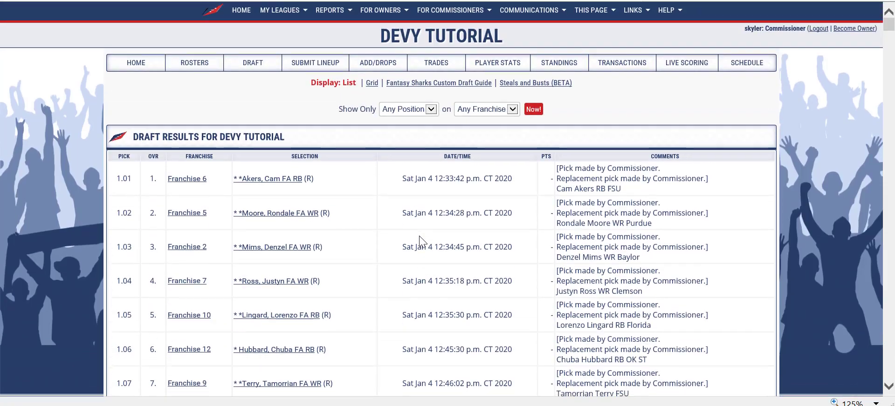
scroll(422, 242, "down", 5)
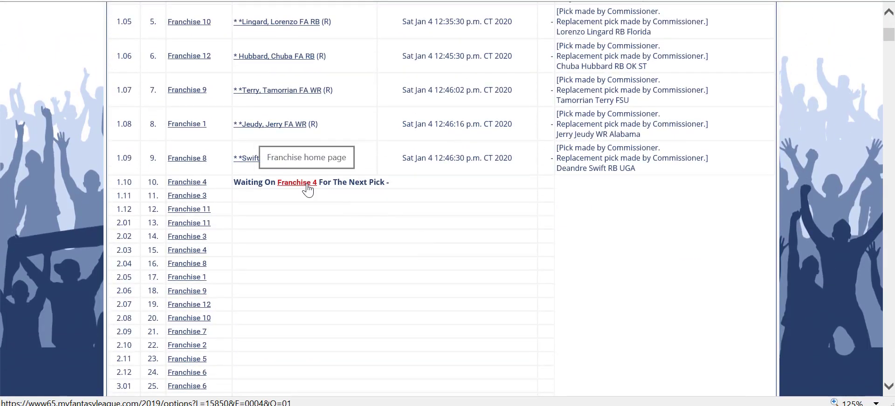
scroll(515, 204, "up", 5)
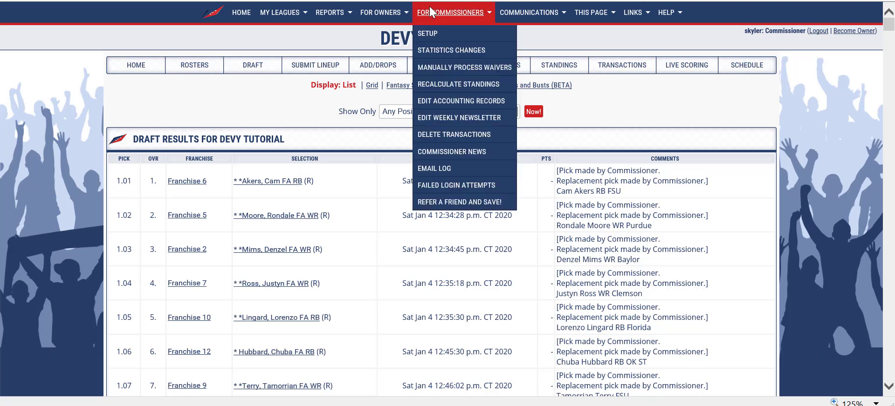
mouse_move(376, 9)
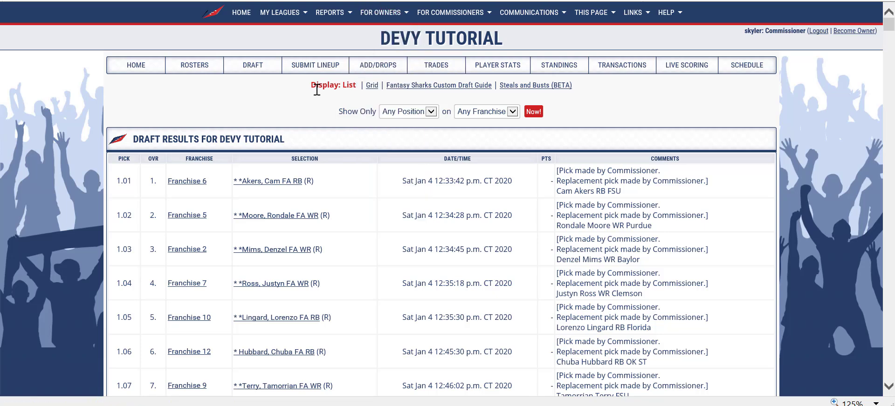
scroll(321, 140, "down", 5)
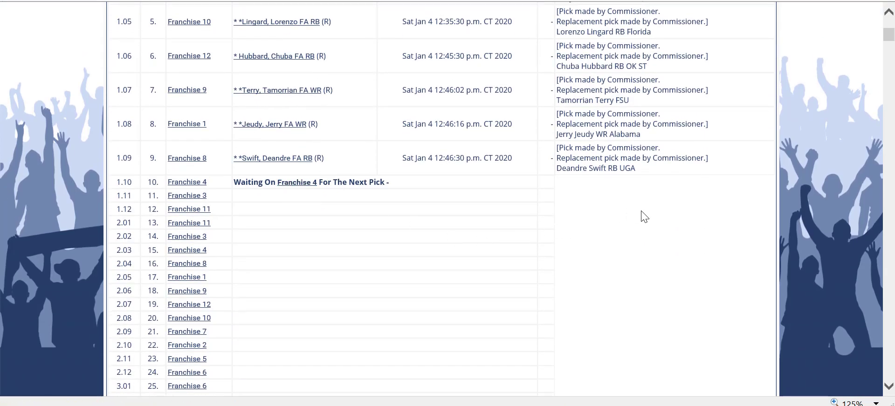
Open the draft pick page for Franchise 4 and bring up the list of players to draft
left_click(296, 184)
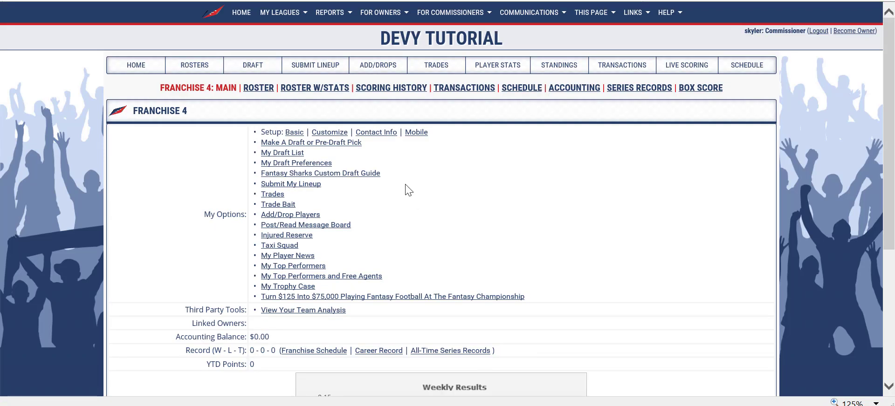
left_click(329, 149)
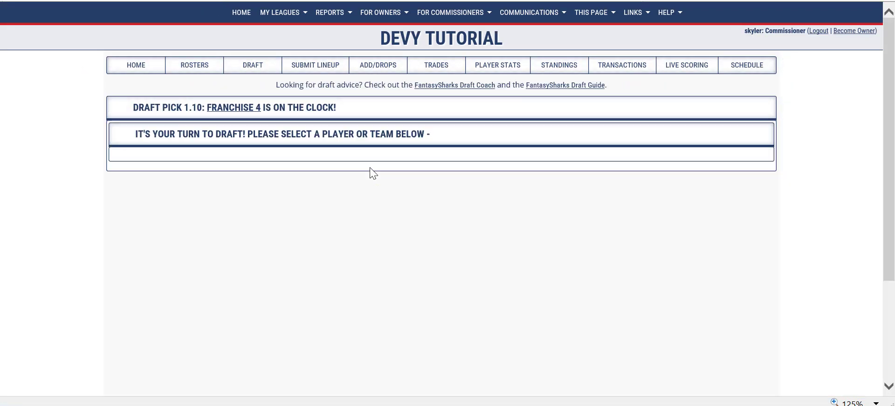
left_click_drag(890, 47, 893, 145)
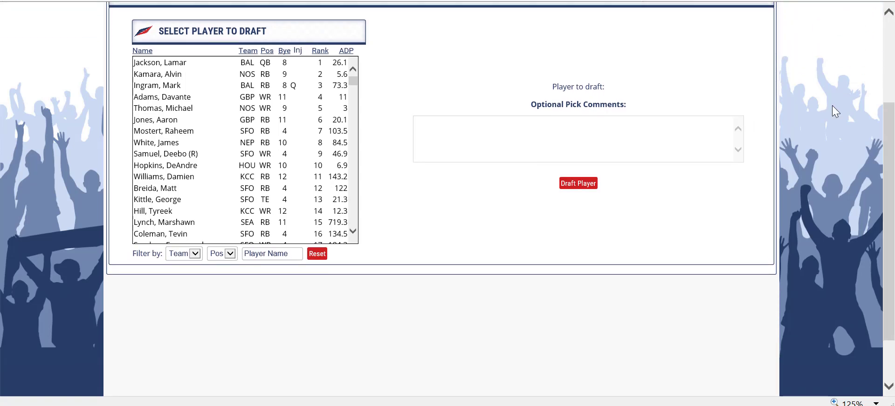
Sort the available players by team and select free agent wide receiver Saeed Blacknall as the player to draft
left_click(248, 52)
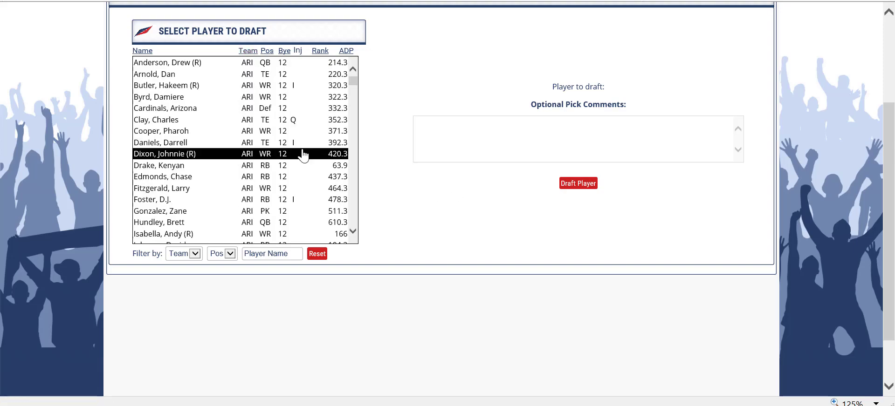
scroll(304, 155, "down", 20)
scroll(304, 155, "down", 20)
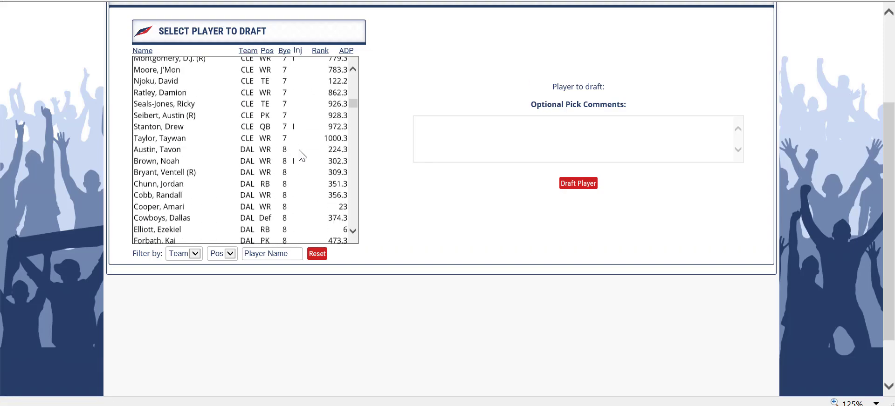
scroll(302, 155, "down", 5)
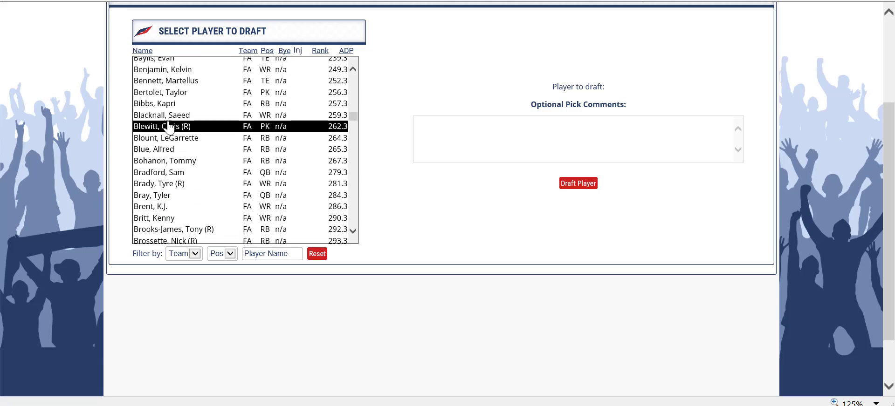
left_click(186, 115)
Enter "Lorenzo Lingard RB Florida" as the pick comment and draft the selected player
left_click(513, 128)
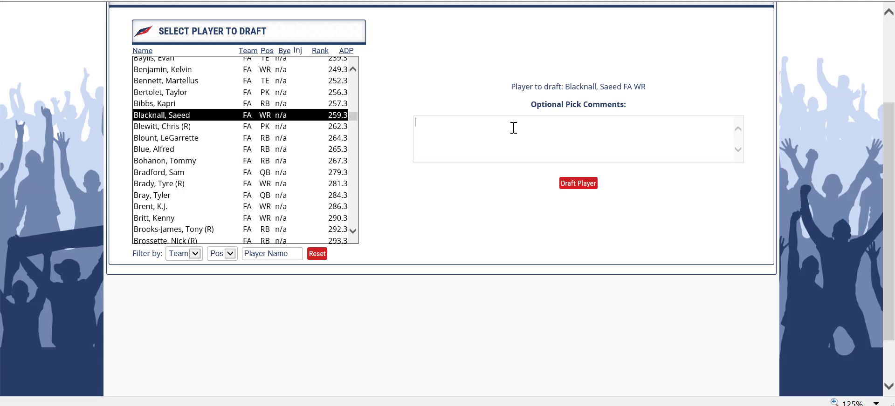
type("Lorenzo Lingard RB")
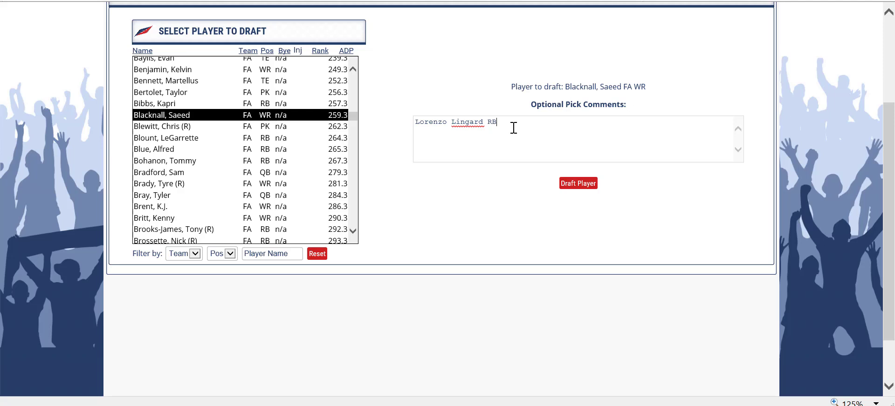
type(" Florida")
left_click(577, 185)
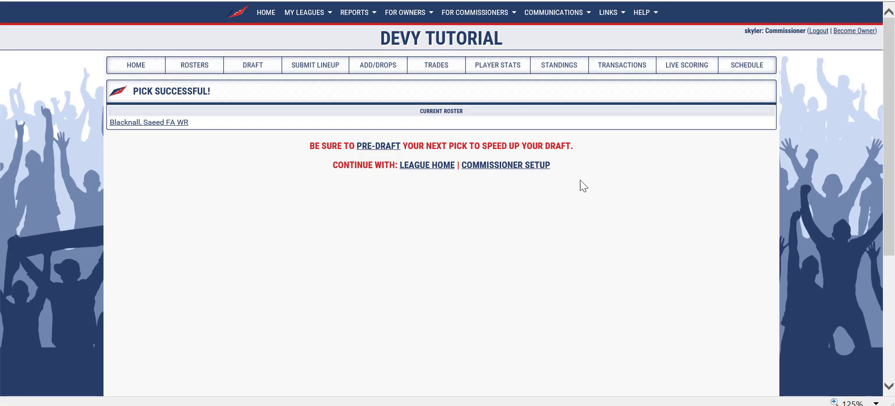
Review the draft results list, comparing pick 1.10 and its comment with the earlier picks
left_click(258, 67)
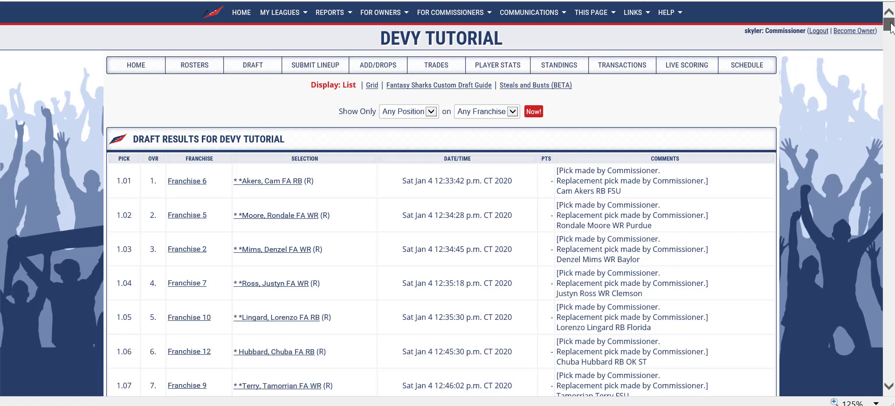
left_click_drag(892, 27, 891, 38)
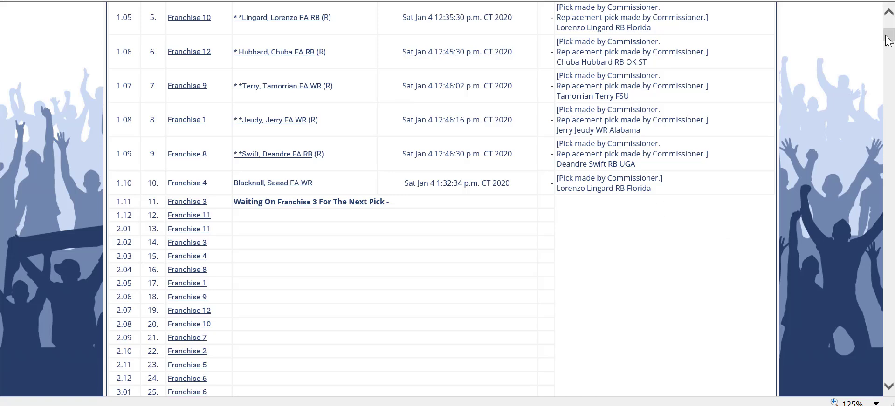
left_click_drag(888, 39, 888, 19)
left_click(456, 14)
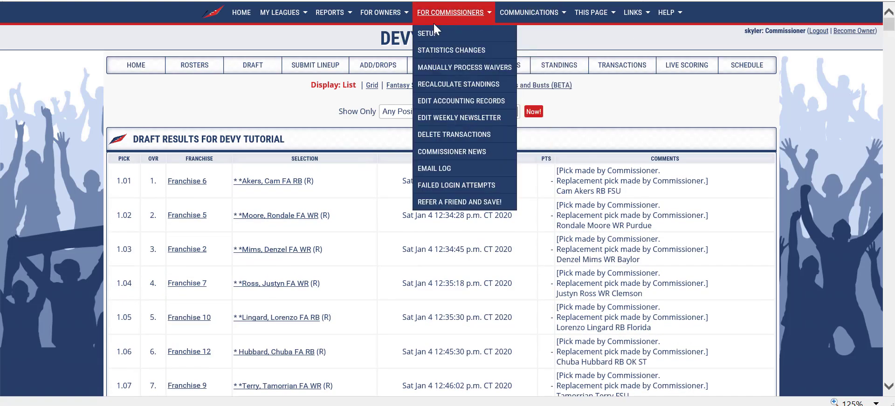
scroll(793, 142, "down", 5)
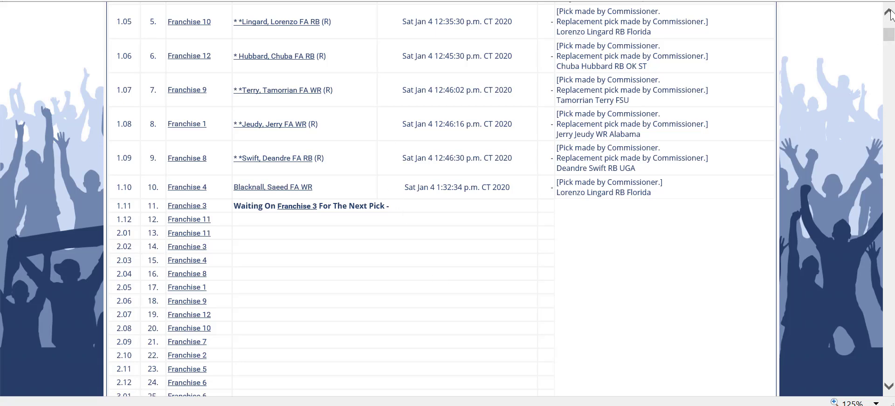
scroll(888, 14, "up", 3)
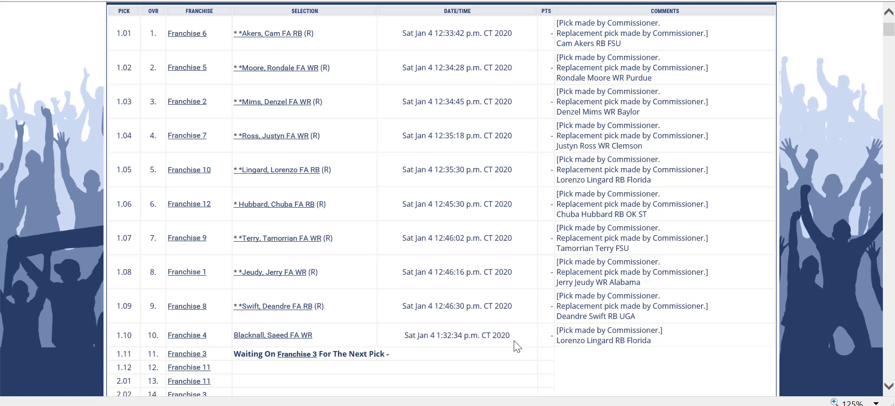
scroll(516, 346, "up", 3)
Post "I need to replace my duplicate Lorenzo Lingard with xxxx" to everyone in the league chat on the home page
left_click(135, 68)
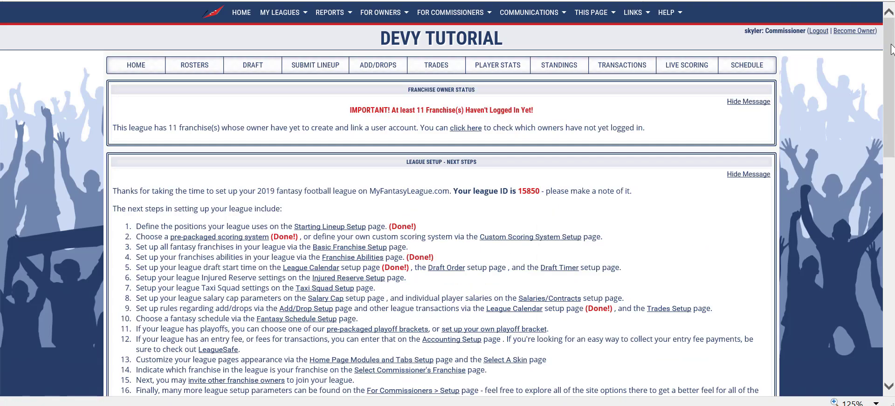
scroll(873, 196, "down", 10)
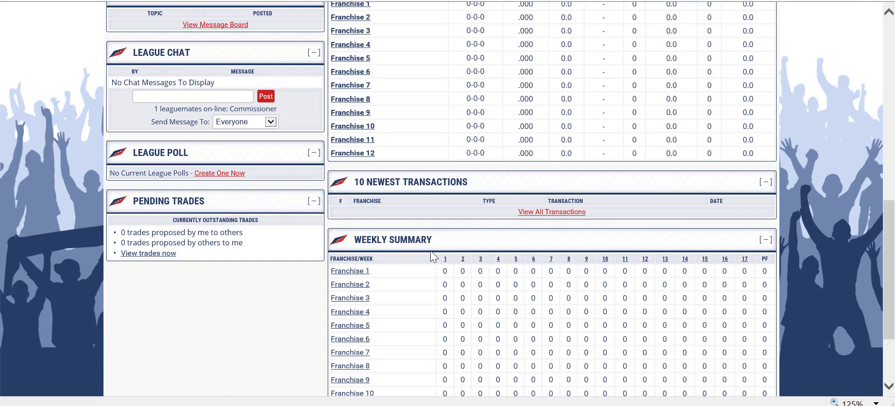
left_click(162, 96)
type("I need")
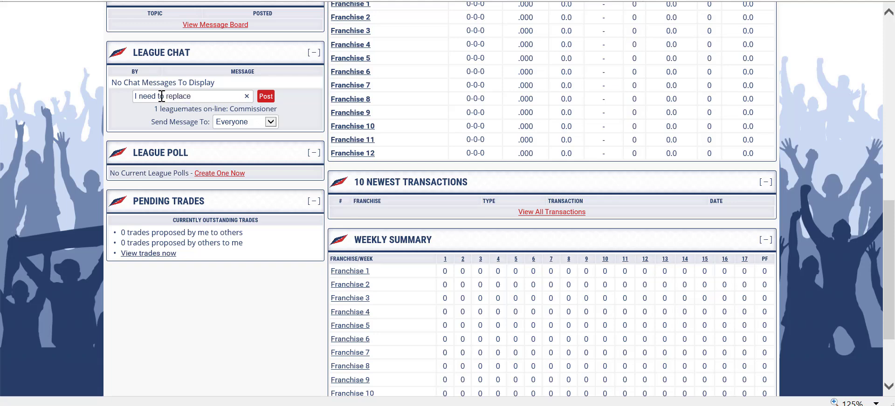
type("to replace my dupl")
type("icate Lo")
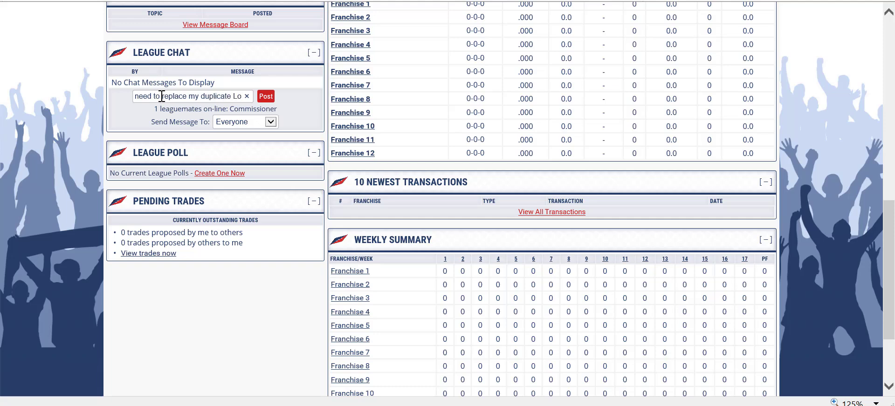
type("renz")
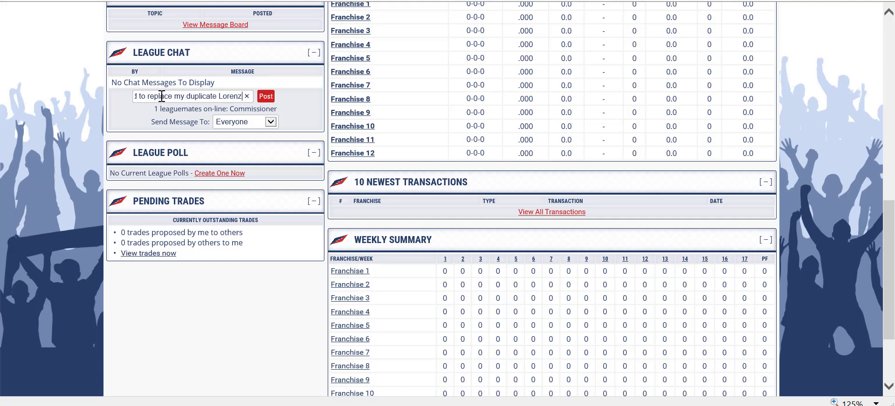
type("o Lingard ")
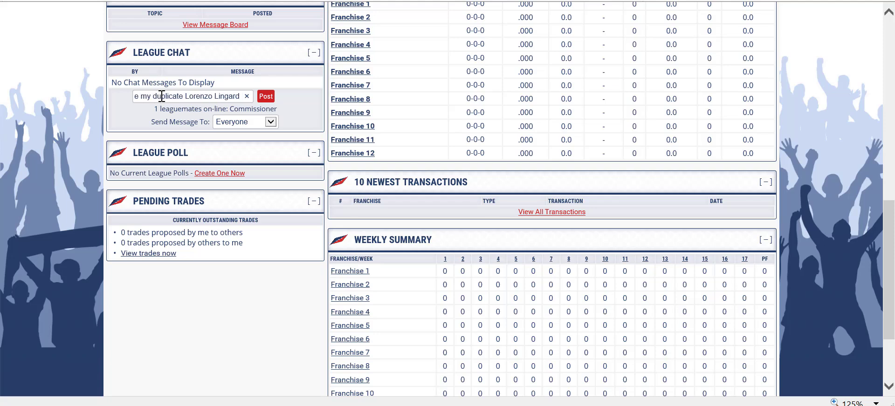
type("with")
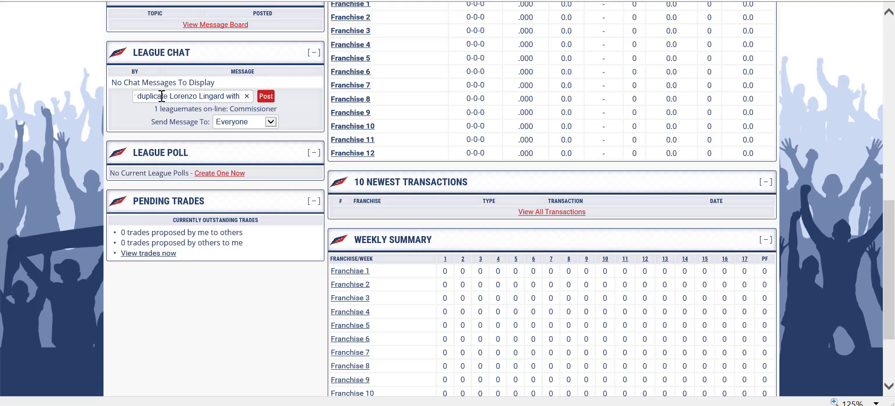
type("xxxx")
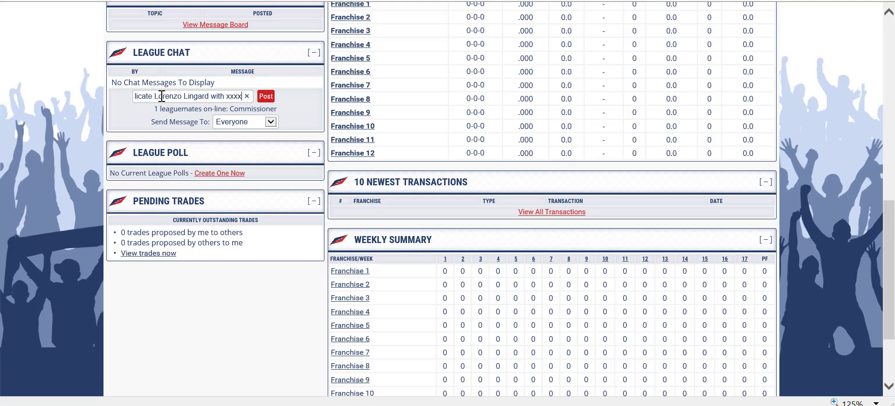
key("Return")
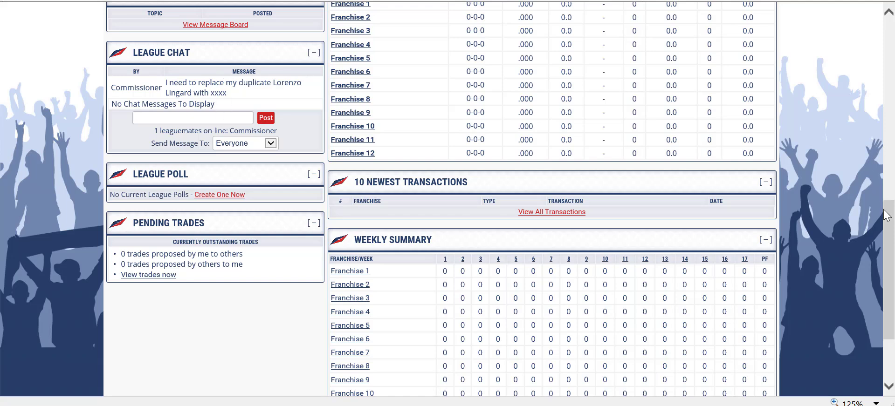
Open the league message board and view its form for posting a new topic
left_click_drag(887, 217, 892, 182)
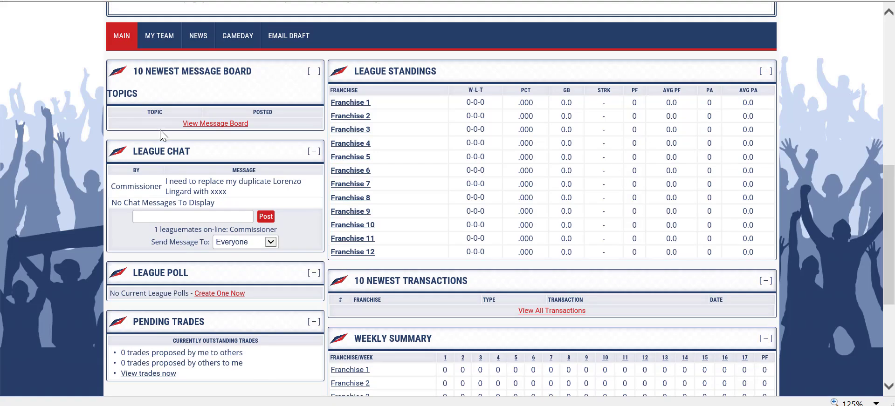
left_click(212, 124)
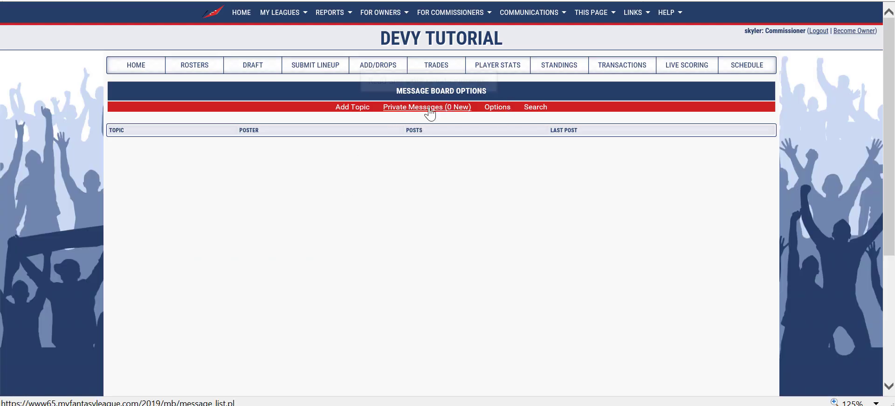
left_click(350, 108)
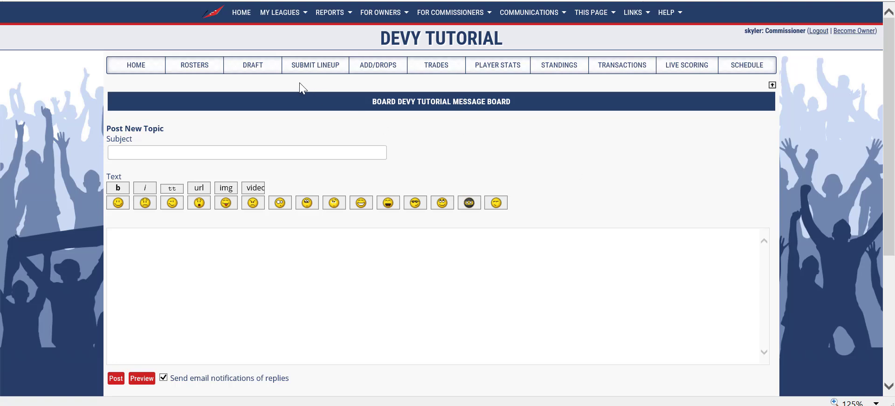
Return to the draft results and look through the completed picks, their comments and the upcoming rounds
left_click(257, 69)
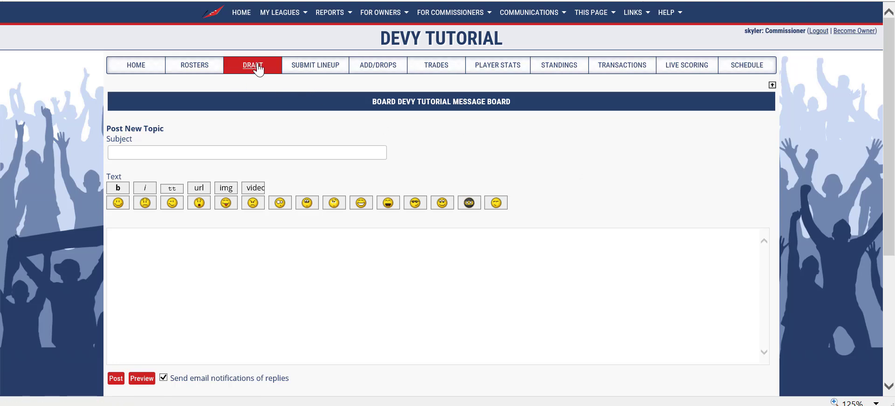
left_click_drag(889, 26, 891, 31)
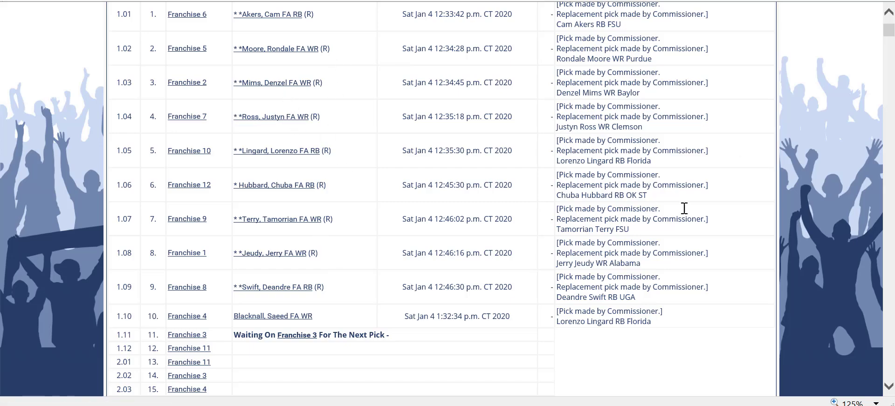
scroll(735, 191, "down", 5)
scroll(734, 191, "down", 20)
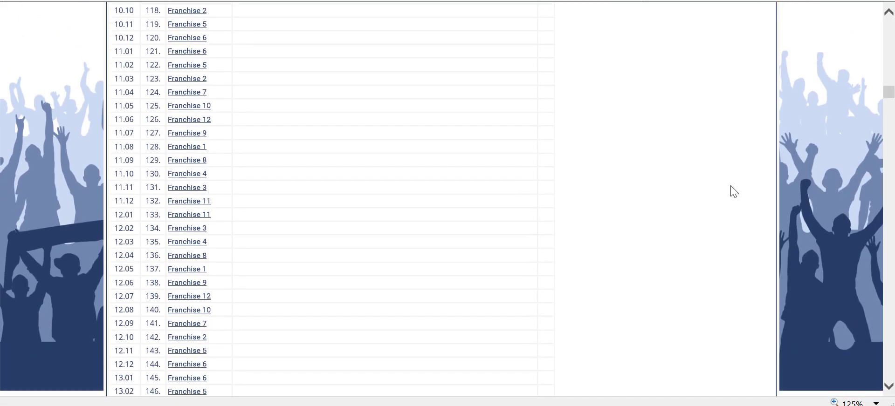
scroll(734, 191, "up", 20)
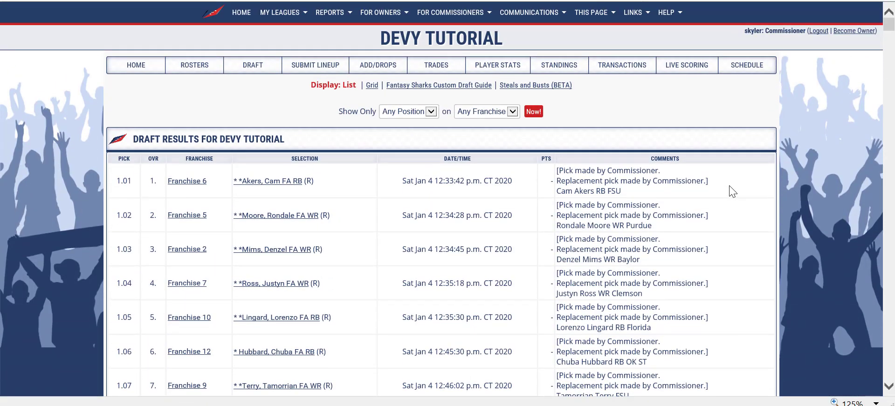
left_click_drag(891, 23, 891, 32)
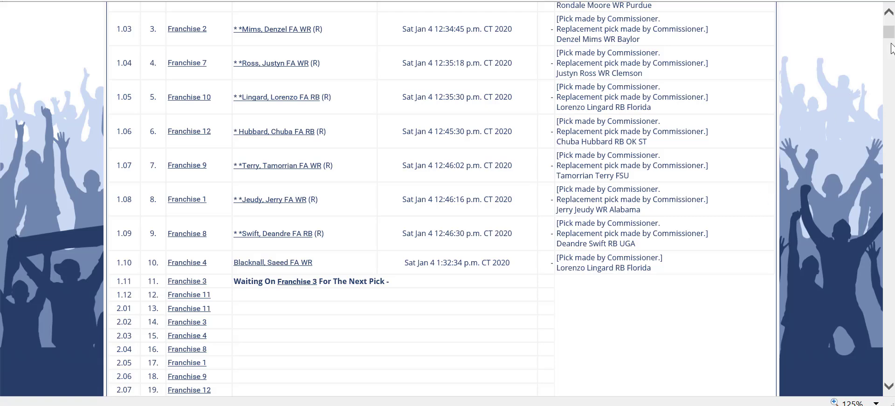
scroll(891, 35, "up", 2)
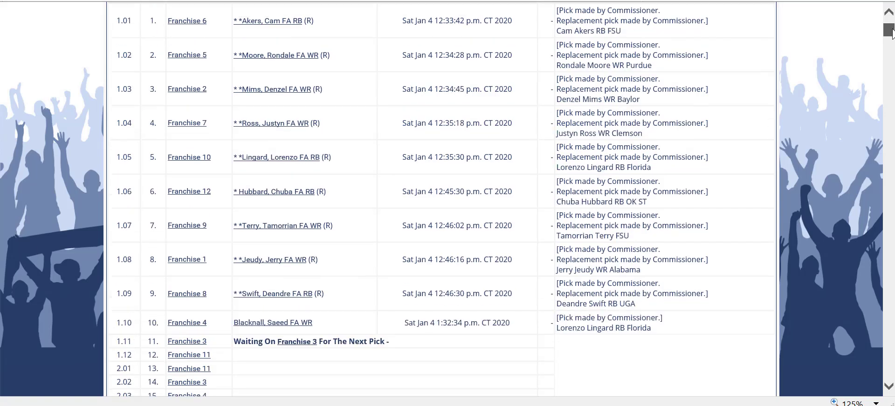